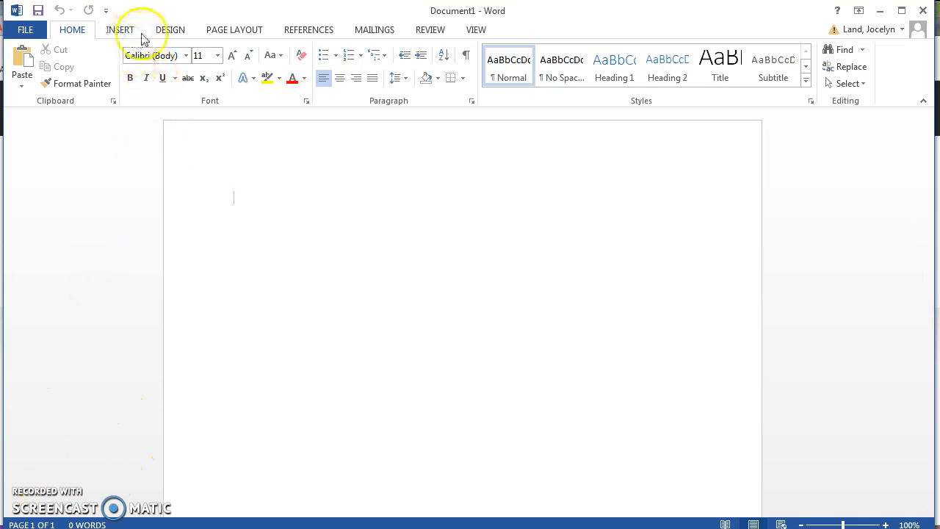
{"action": "left_click", "coordinate": [376, 30]}
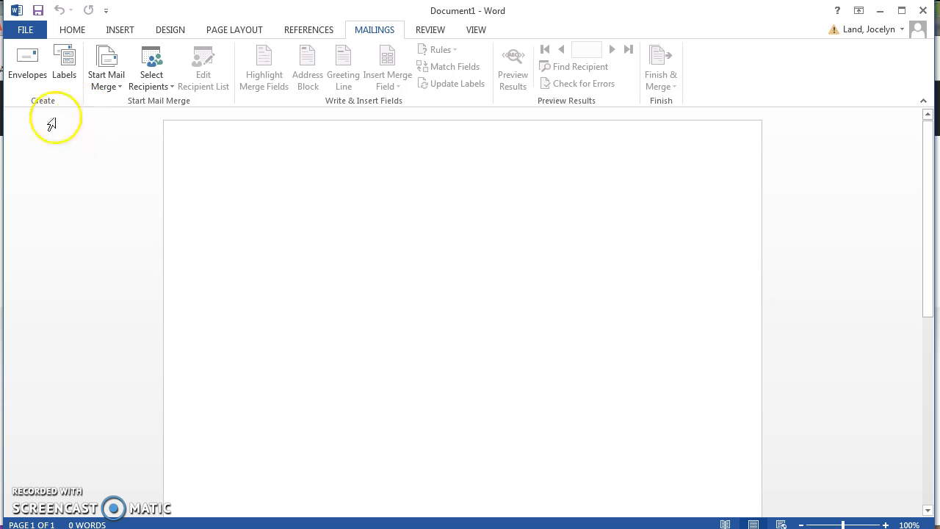
{"action": "left_click", "coordinate": [66, 73]}
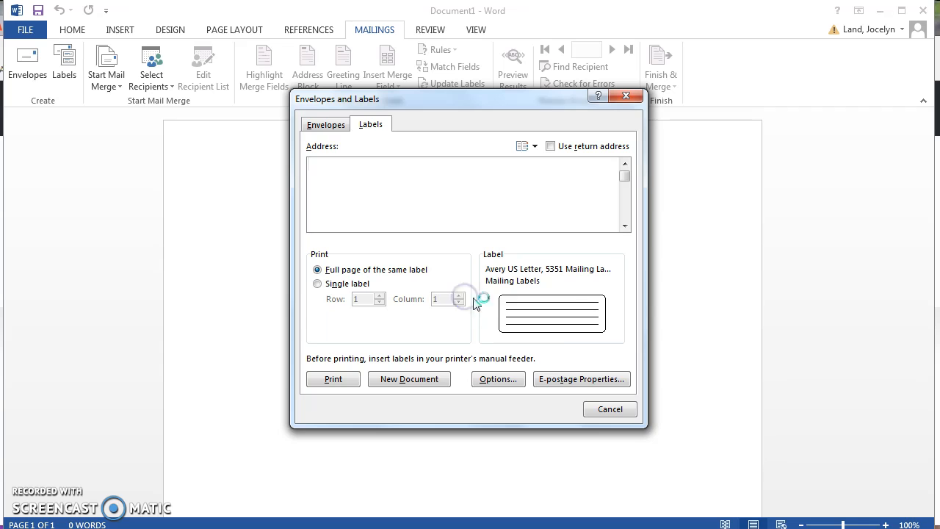
{"action": "left_click", "coordinate": [536, 292]}
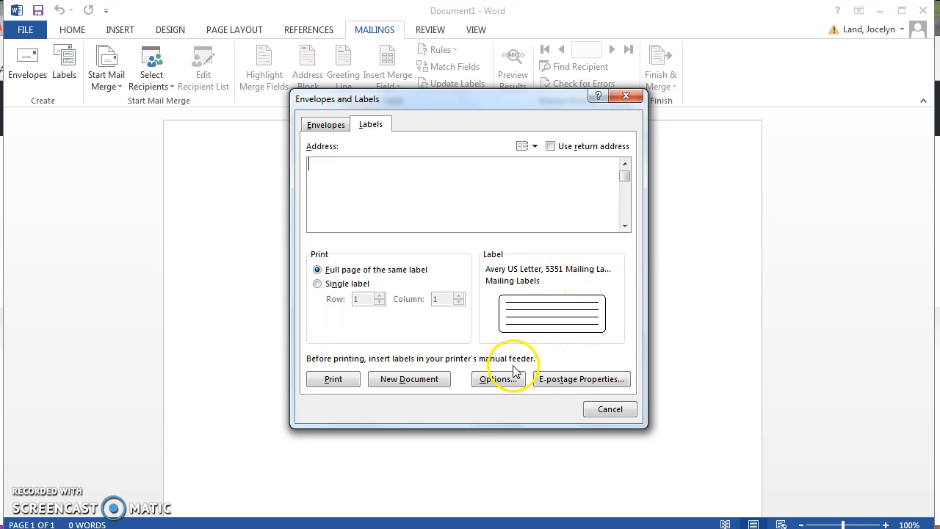
{"action": "left_click", "coordinate": [611, 408]}
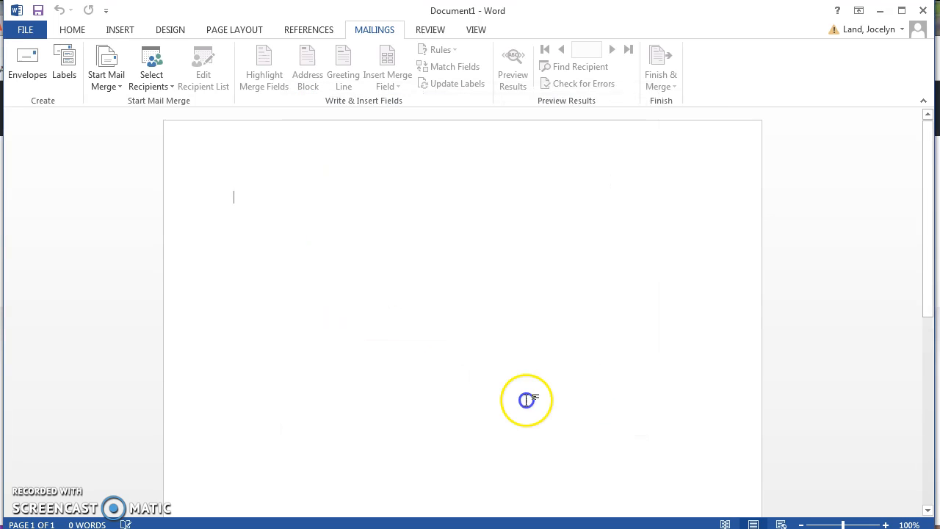
Step: Start a labels mail merge using the Avery US Letter 5351 Mailing Labels with page printers and Bypass Tray
{"action": "left_click", "coordinate": [119, 87]}
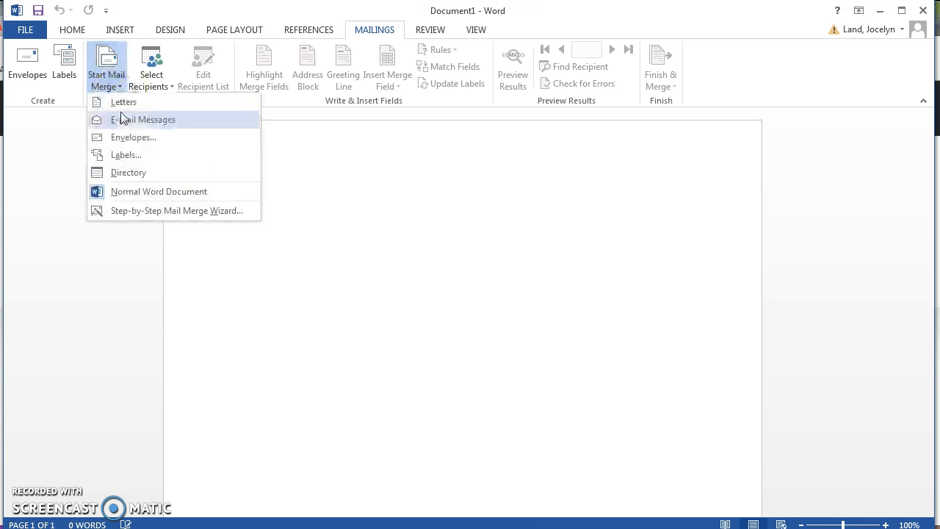
{"action": "left_click", "coordinate": [136, 161]}
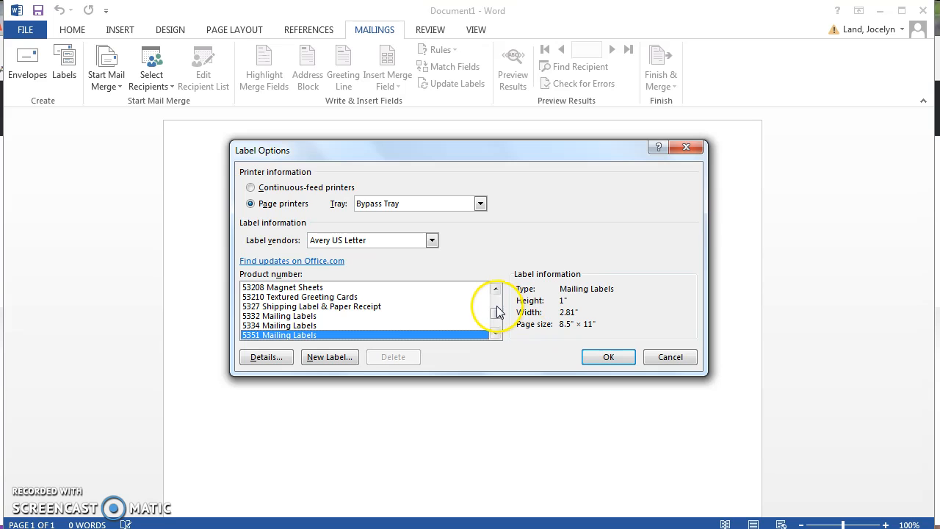
{"action": "left_click", "coordinate": [608, 357]}
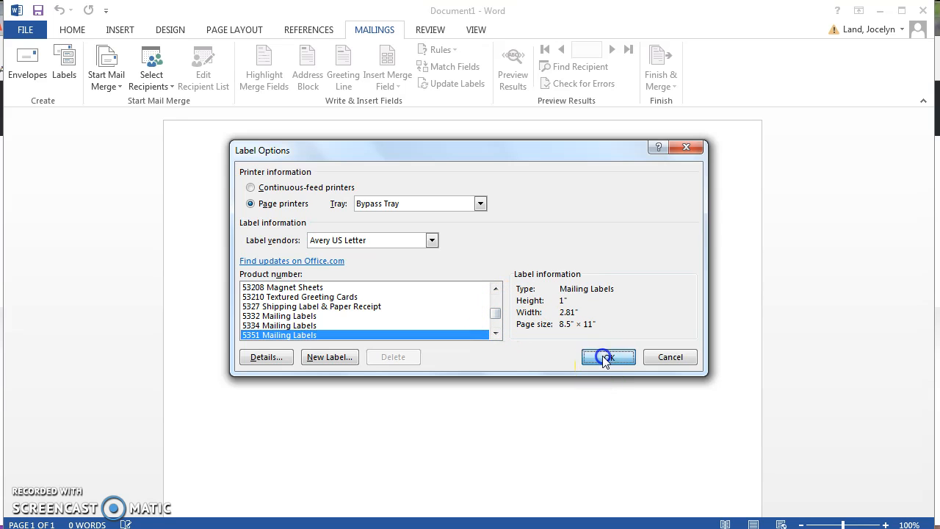
Step: Use Sheet1$ of the existing list SAMPLE LABELS.xlsx from the HRD 329 folder on drive D: as recipients, with first-row column headers
{"action": "left_click", "coordinate": [171, 88]}
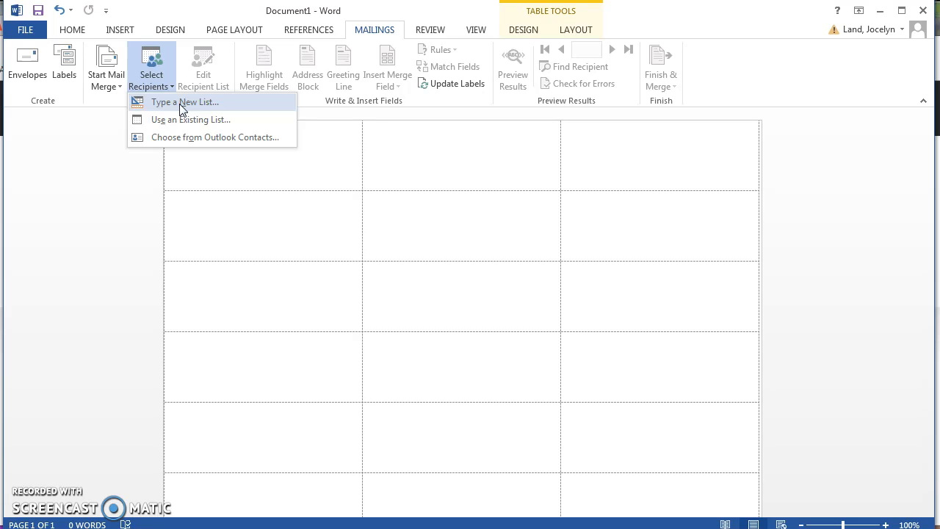
{"action": "left_click", "coordinate": [184, 121]}
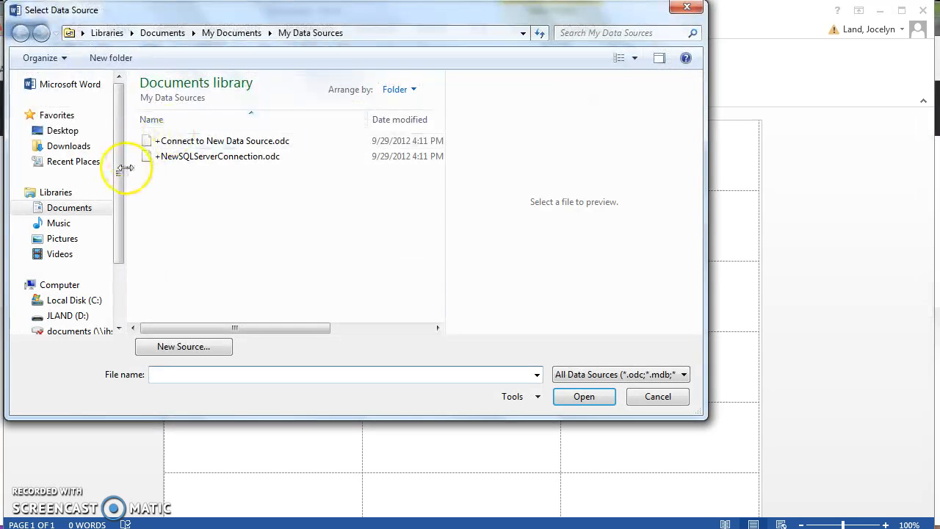
{"action": "left_click_drag", "start_coordinate": [120, 176], "coordinate": [115, 243]}
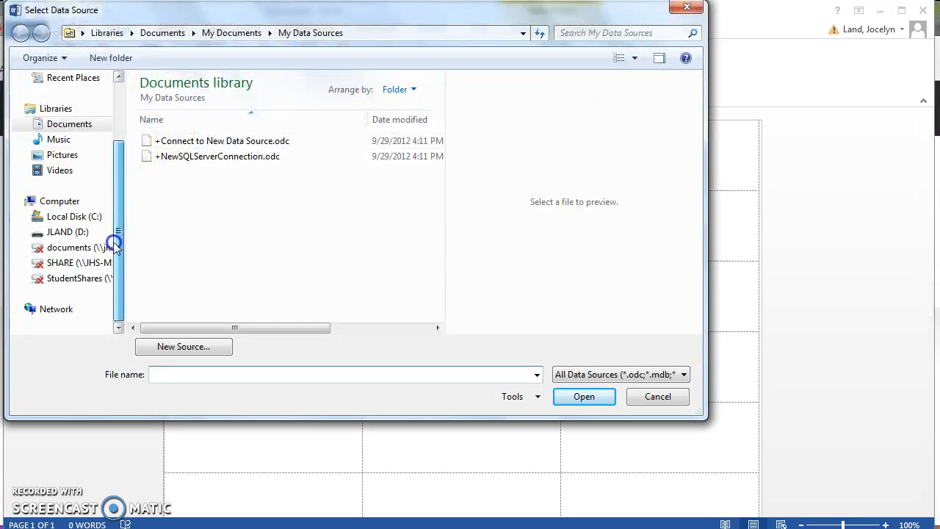
{"action": "left_click", "coordinate": [70, 233]}
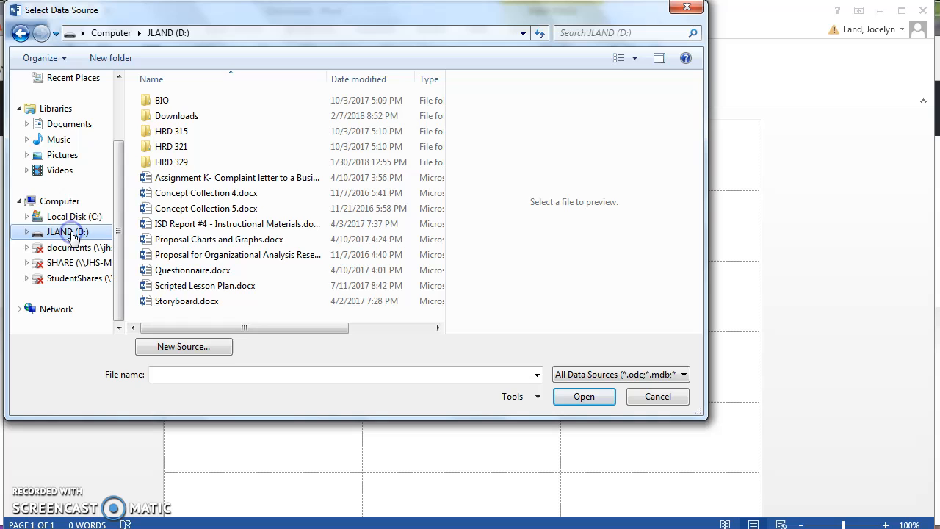
{"action": "double_click", "coordinate": [171, 162]}
{"action": "left_click_drag", "start_coordinate": [440, 168], "coordinate": [441, 270]}
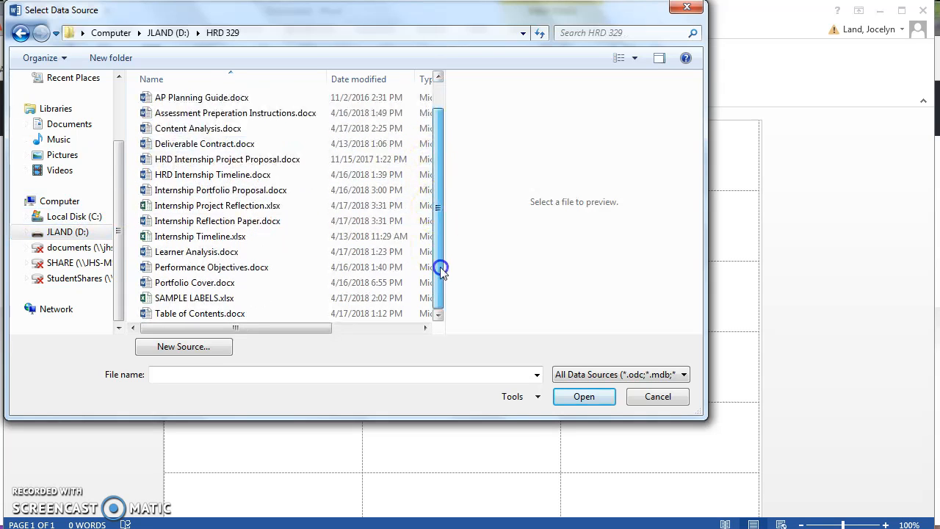
{"action": "double_click", "coordinate": [216, 297]}
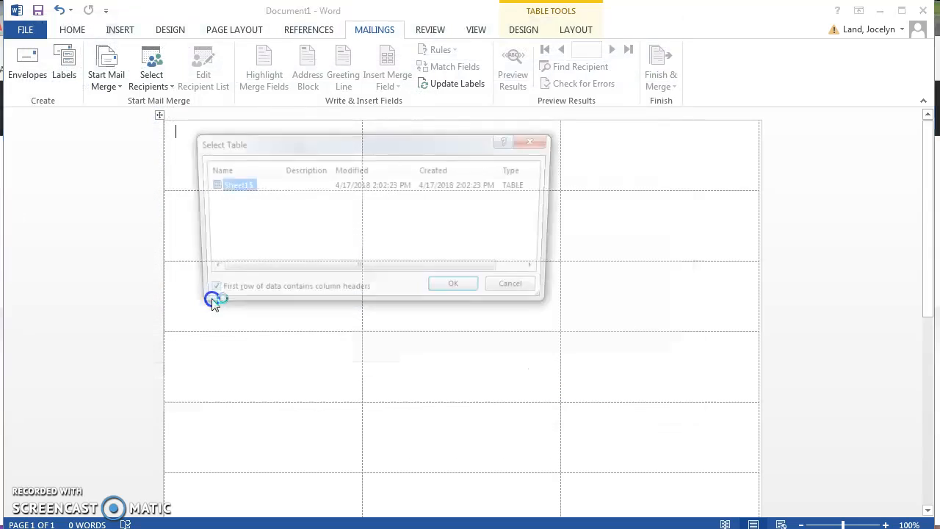
{"action": "left_click", "coordinate": [459, 290]}
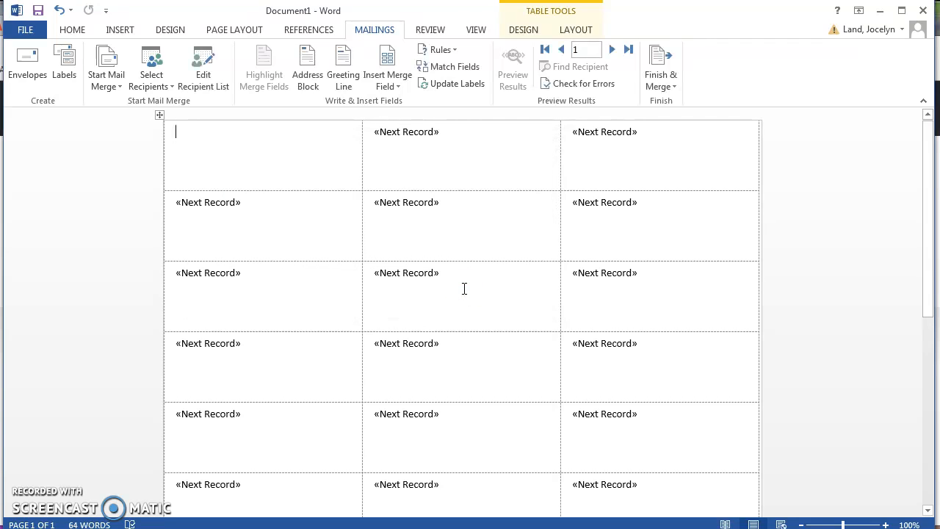
Step: Insert the LAST_NAME and FIRST_NAME merge fields, separated by a comma and space, on the first line of the first label
{"action": "left_click", "coordinate": [468, 156]}
{"action": "left_click", "coordinate": [404, 89]}
{"action": "left_click", "coordinate": [406, 107]}
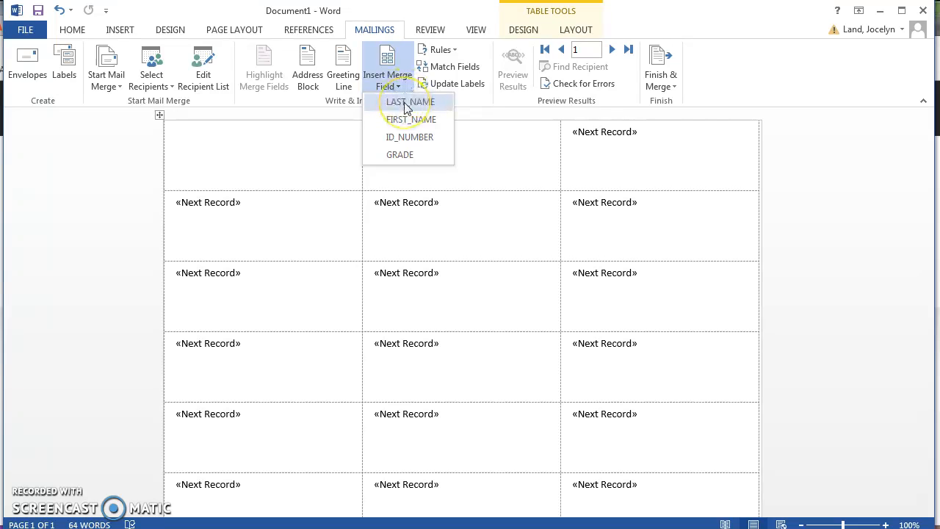
{"action": "left_click", "coordinate": [406, 106]}
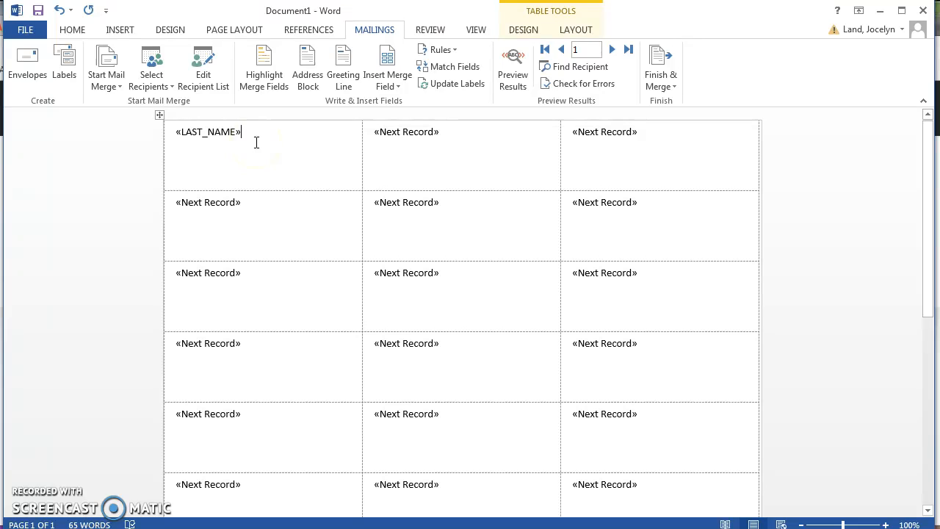
{"action": "type", "text": ","}
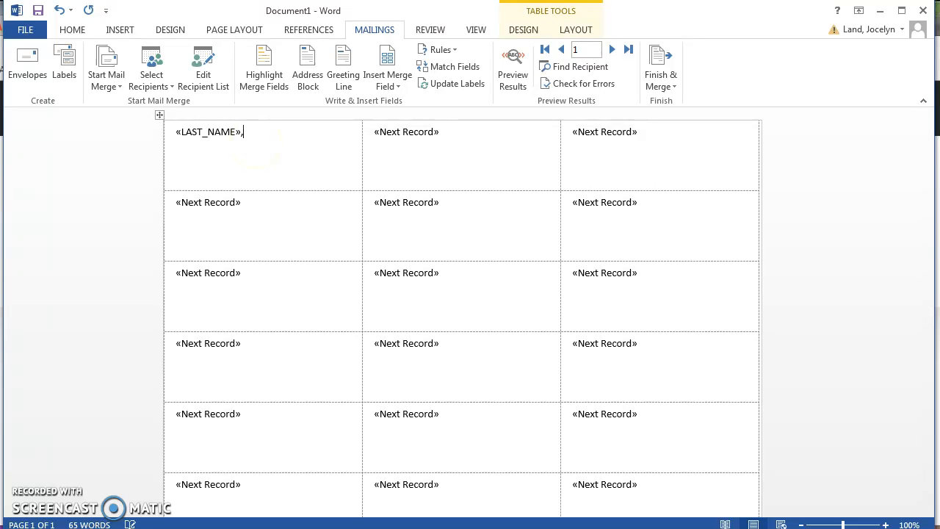
{"action": "left_click", "coordinate": [399, 86]}
{"action": "left_click", "coordinate": [406, 119]}
{"action": "key", "text": "Return"}
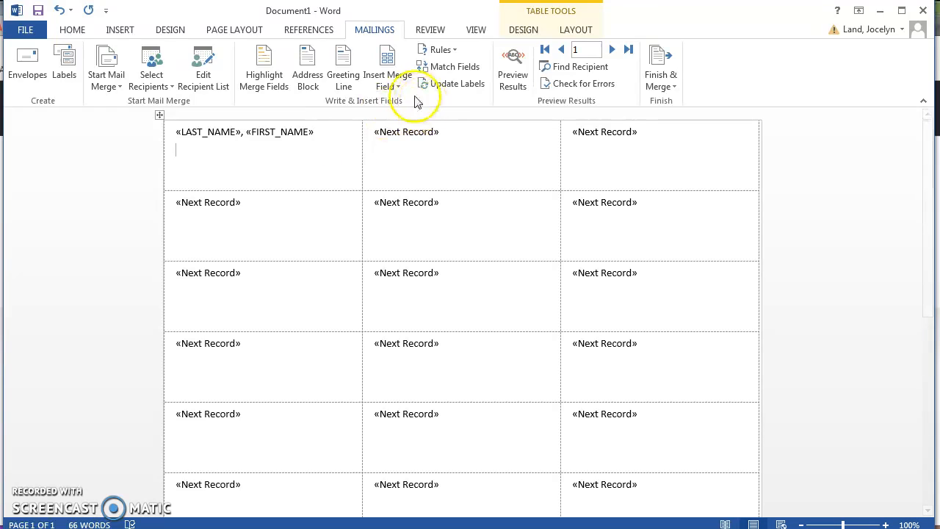
Step: Add the ID_NUMBER and GRADE merge fields on separate lines below the name, and update all labels with this layout
{"action": "left_click", "coordinate": [388, 82]}
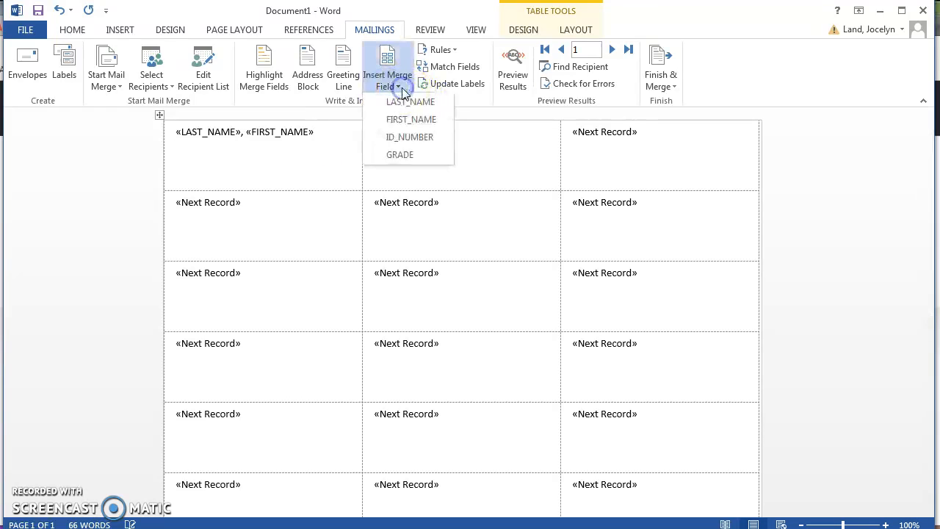
{"action": "left_click", "coordinate": [402, 137]}
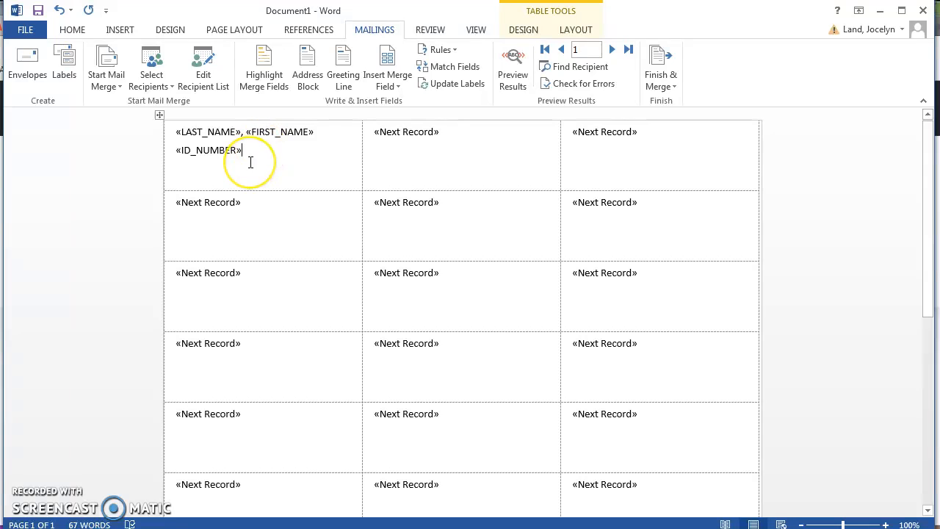
{"action": "key", "text": "Return"}
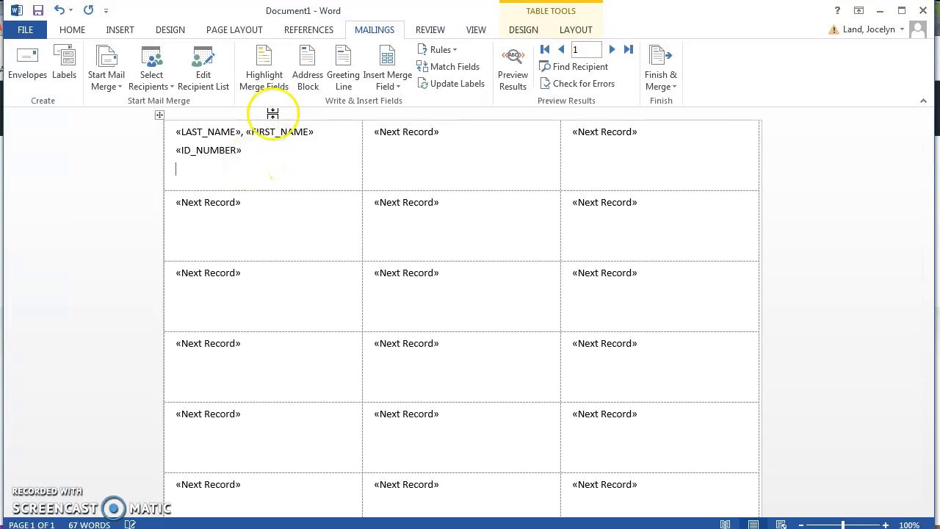
{"action": "left_click", "coordinate": [387, 83]}
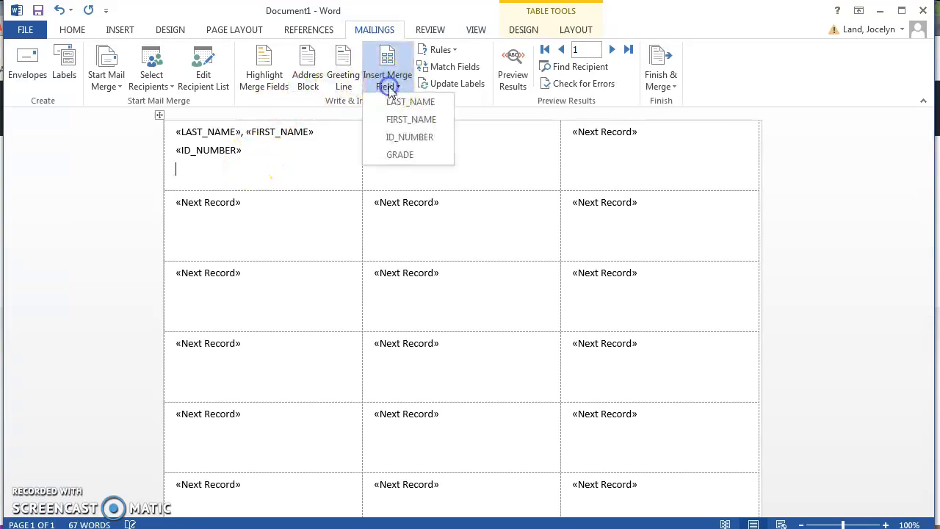
{"action": "left_click", "coordinate": [403, 155]}
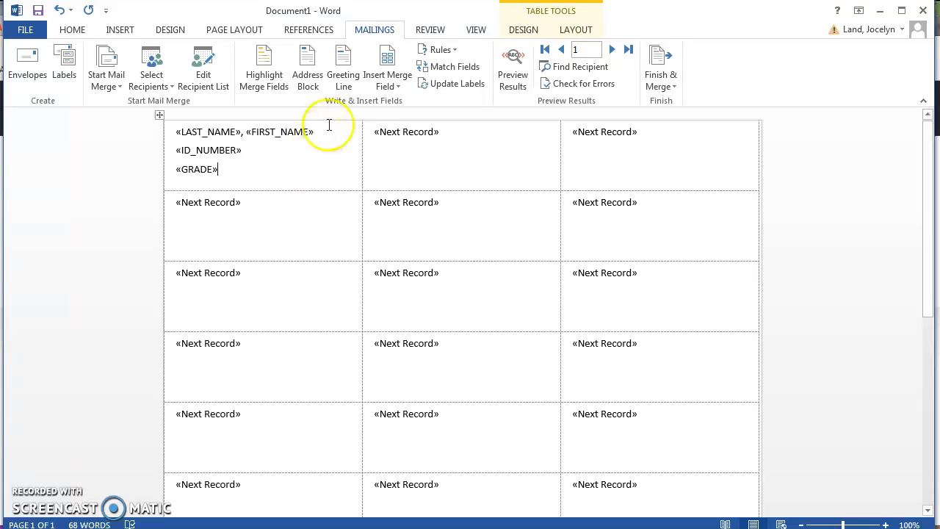
{"action": "left_click", "coordinate": [469, 87]}
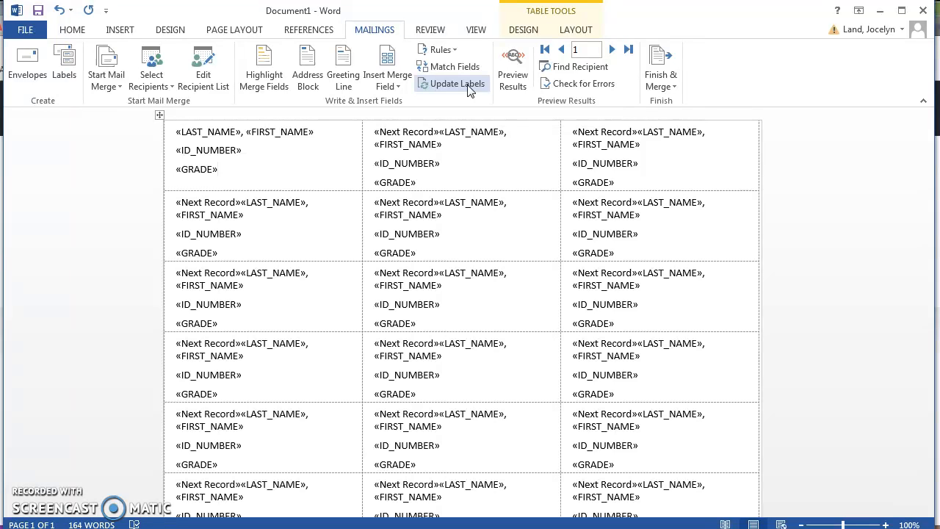
Step: Finish the merge by merging all records into a new document of individual labels
{"action": "left_click", "coordinate": [674, 90]}
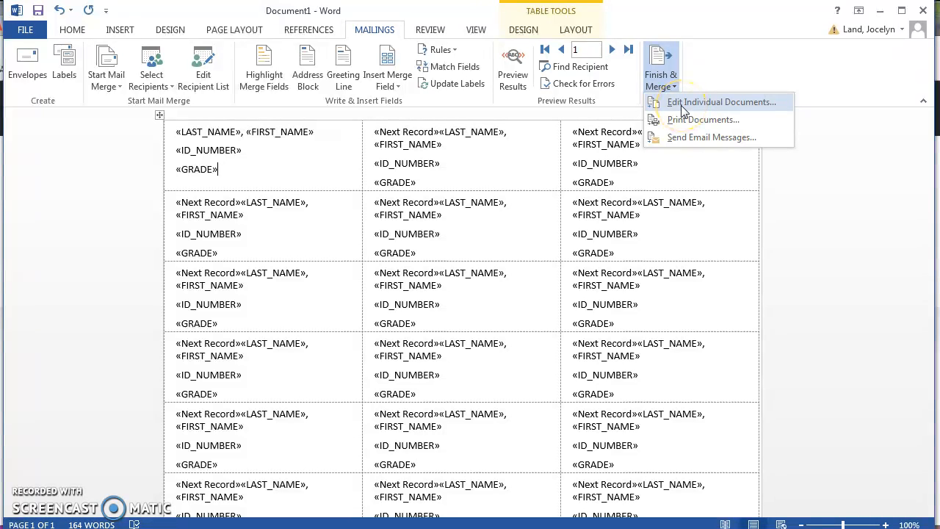
{"action": "left_click", "coordinate": [701, 109]}
{"action": "left_click", "coordinate": [702, 102]}
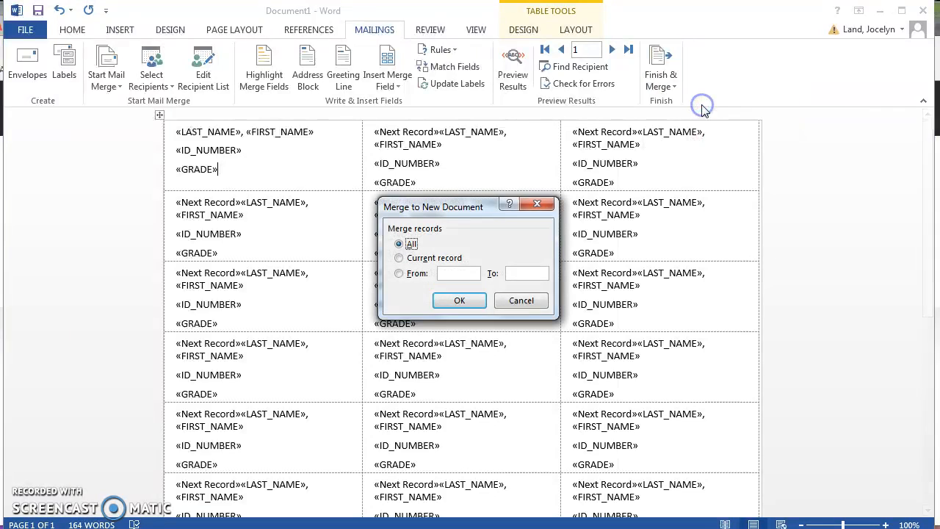
{"action": "left_click", "coordinate": [459, 301]}
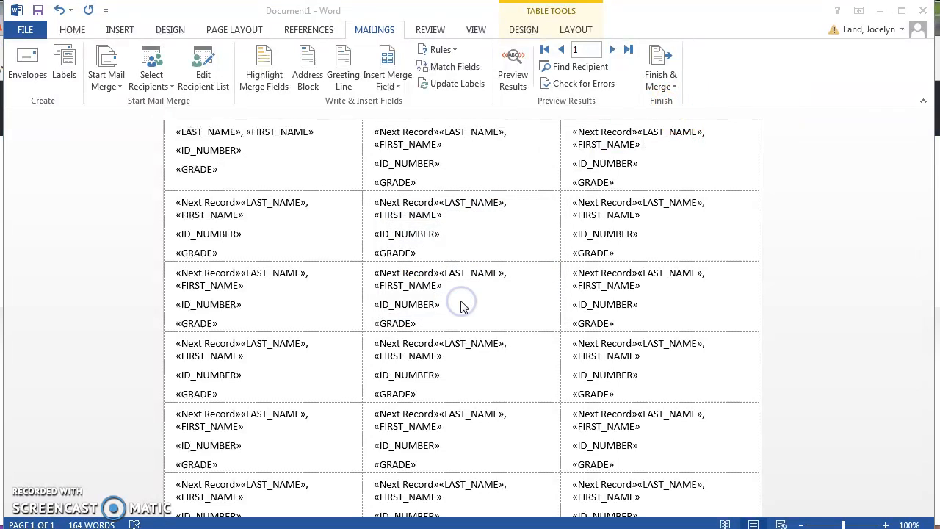